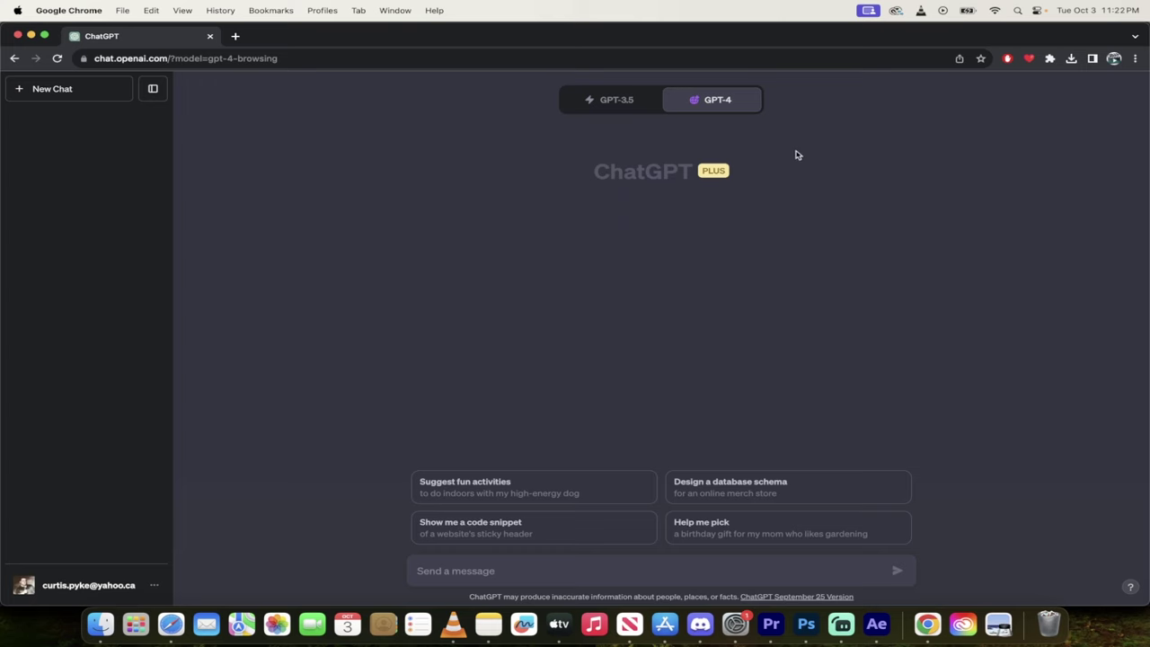
Show the GPT-4 mode options, currently set to Browse with Bing (Beta)
mouse_move(734, 105)
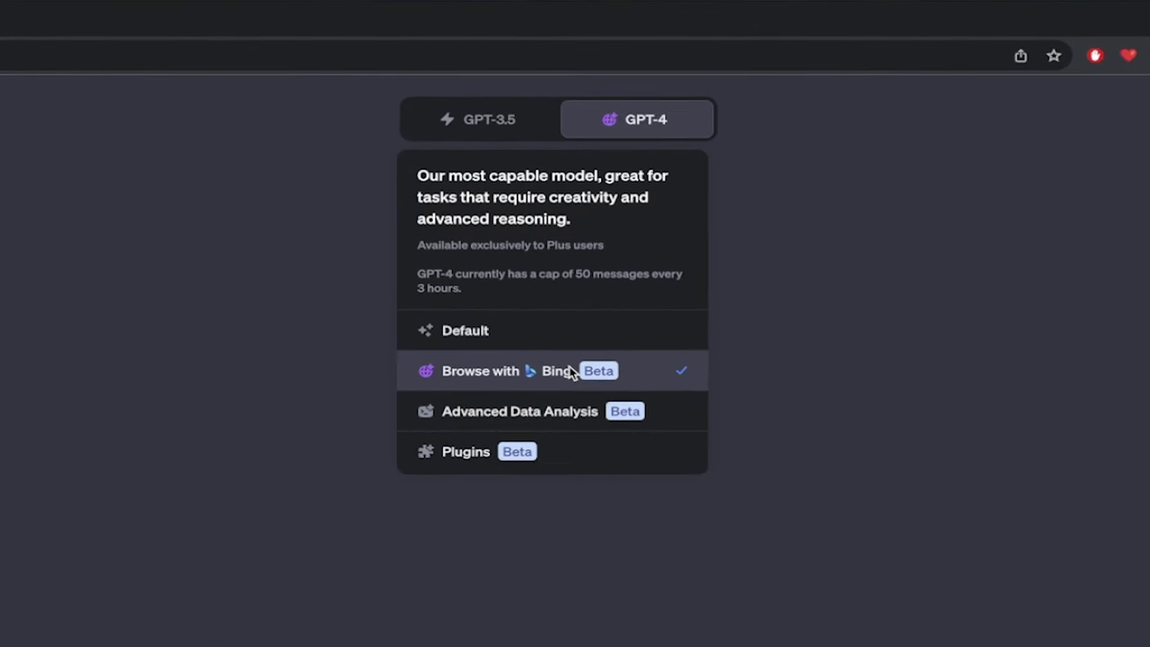
Switch GPT-4 to its Default mode
click(527, 340)
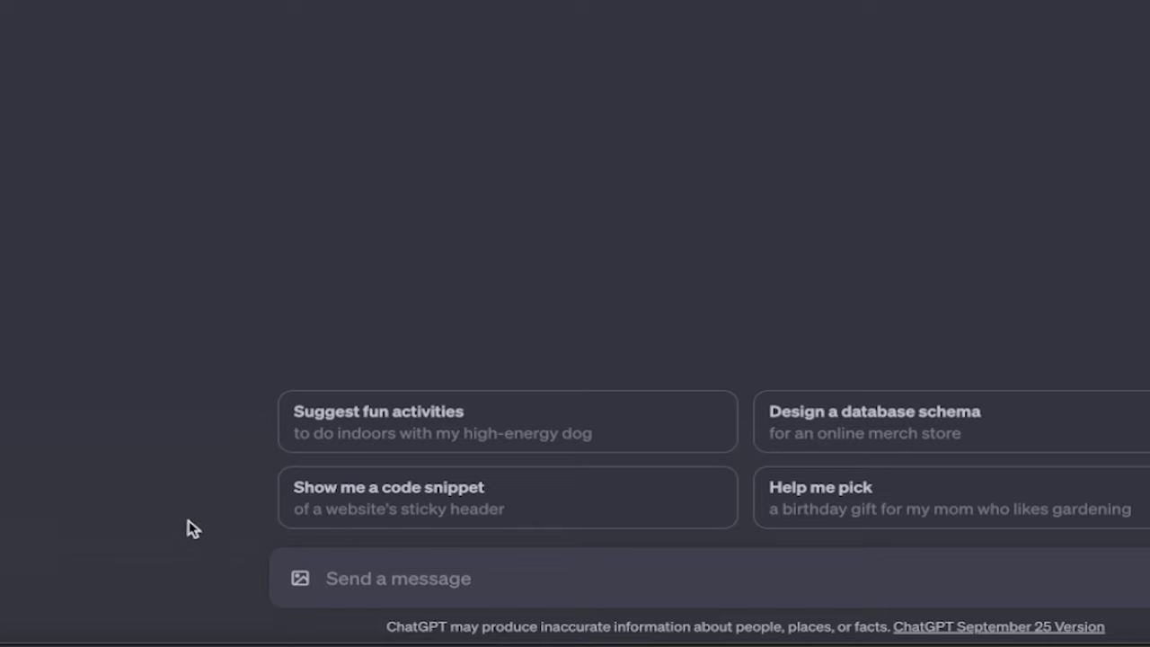
Attach IMG_0251.jpg from Downloads and write 'Does my dog need braces?'
click(301, 582)
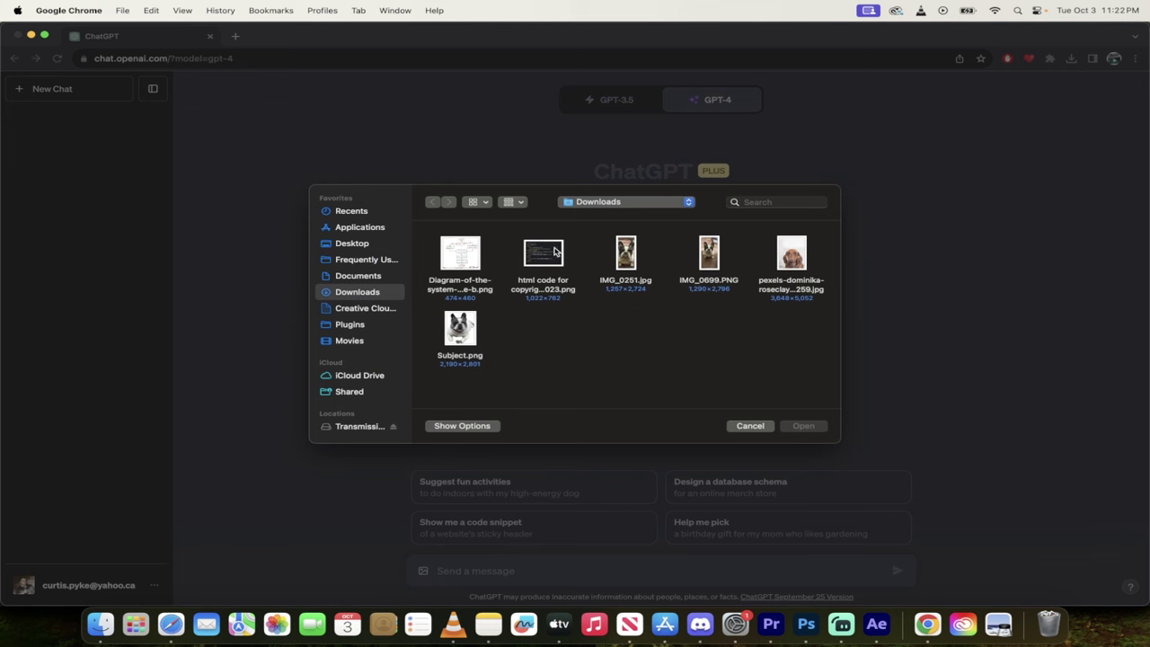
click(628, 259)
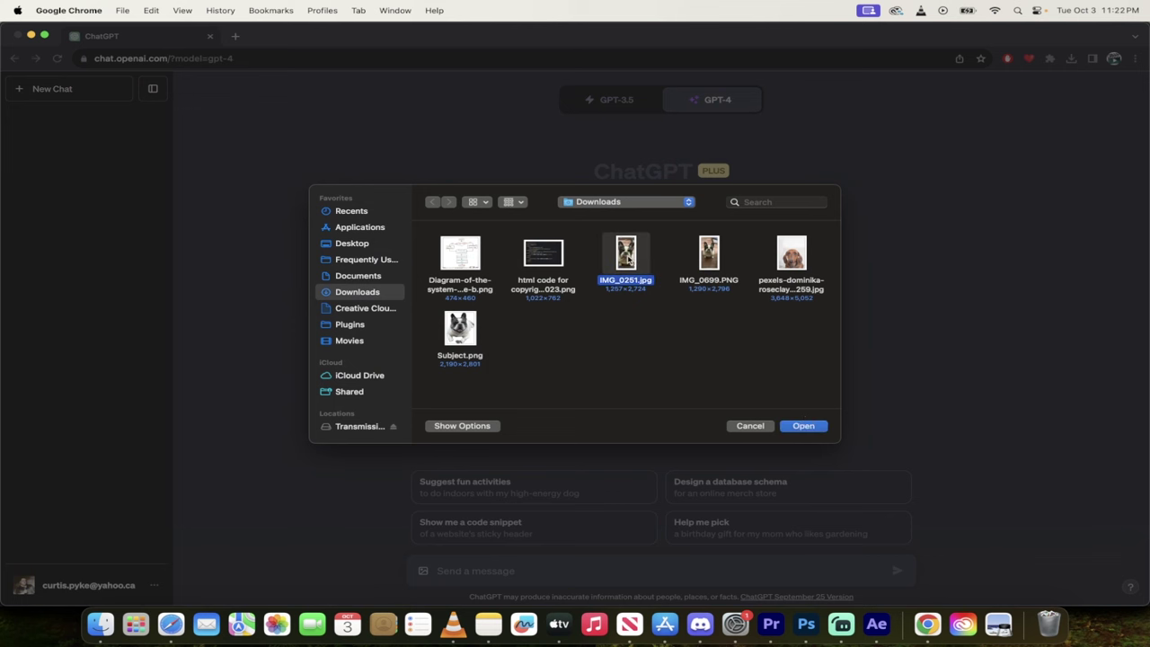
click(805, 426)
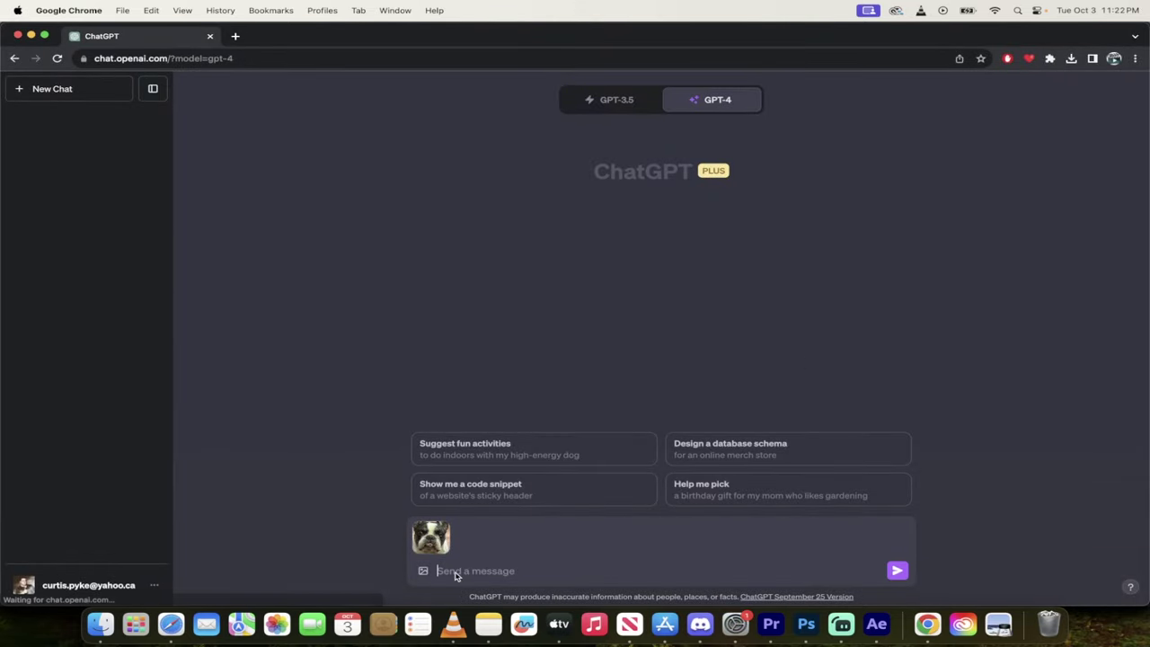
text(Does my dog nee)
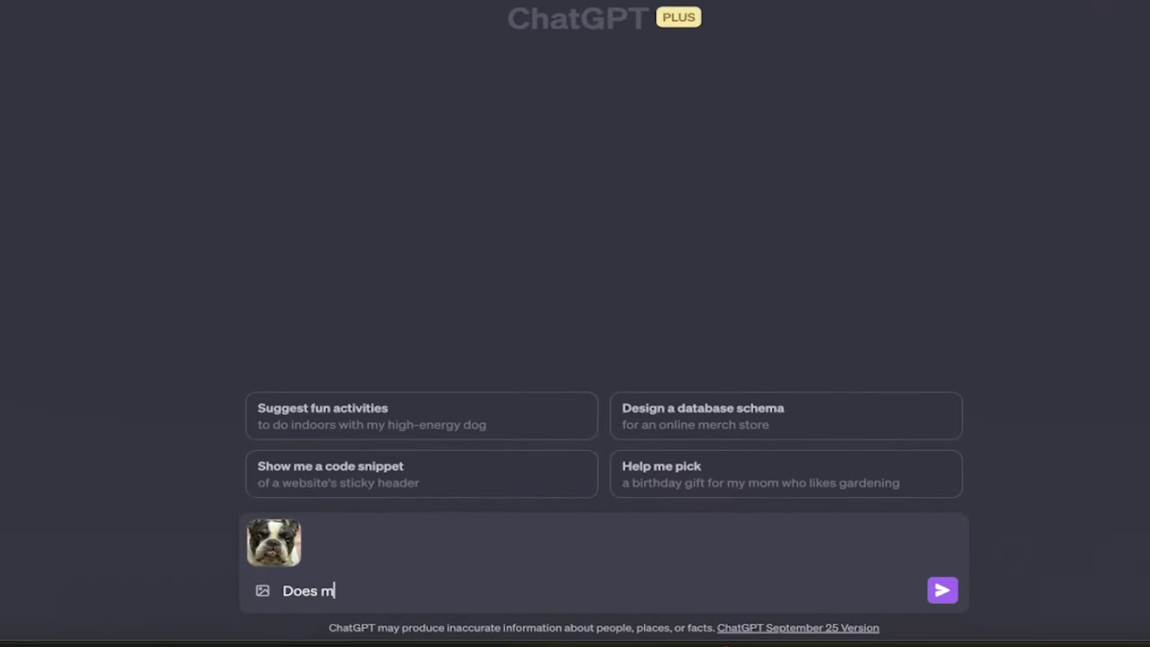
text(d braces?)
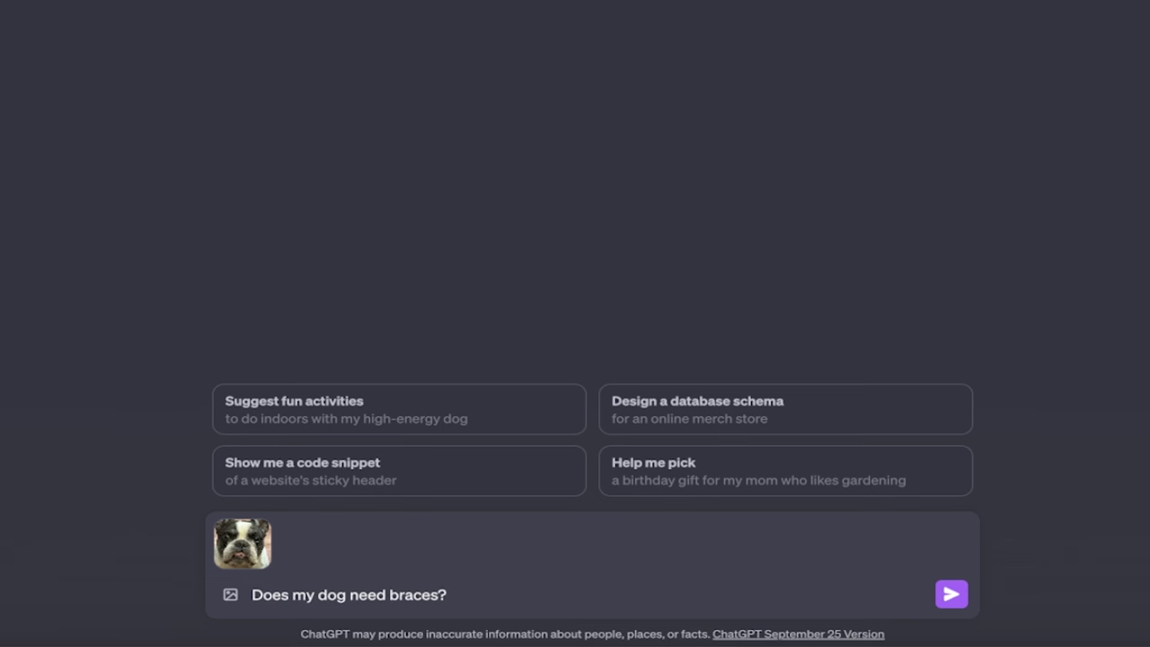
Send the dog photo question and stop the reply after it identifies a French Bulldog underbite
key(Return)
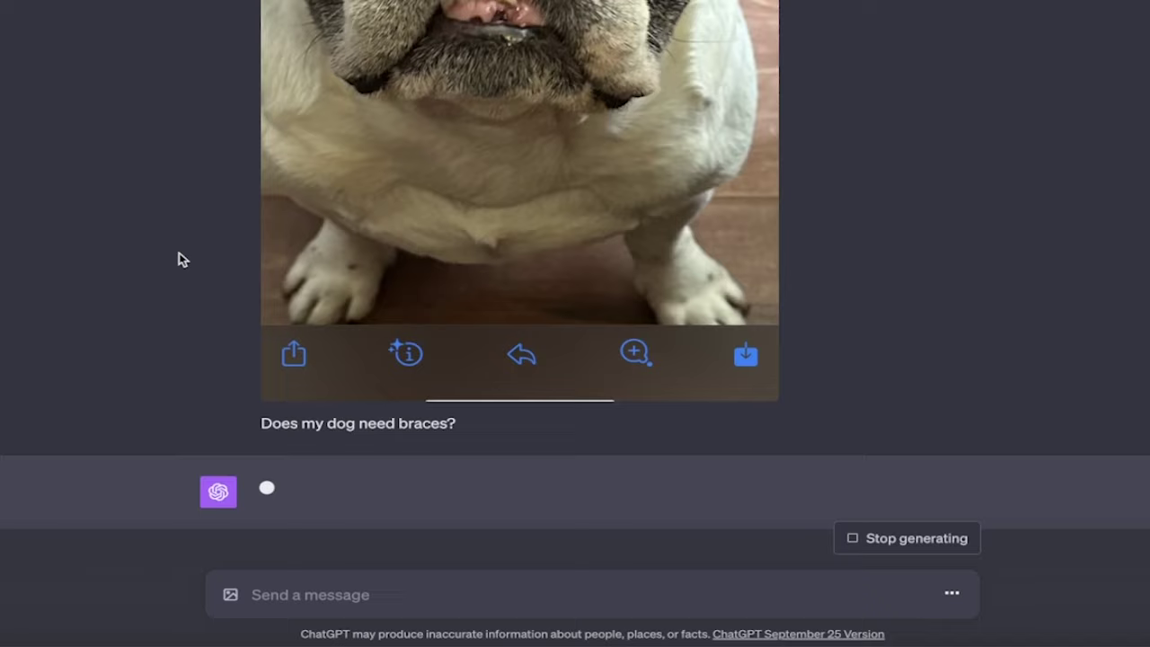
scroll(178, 259, up, 5)
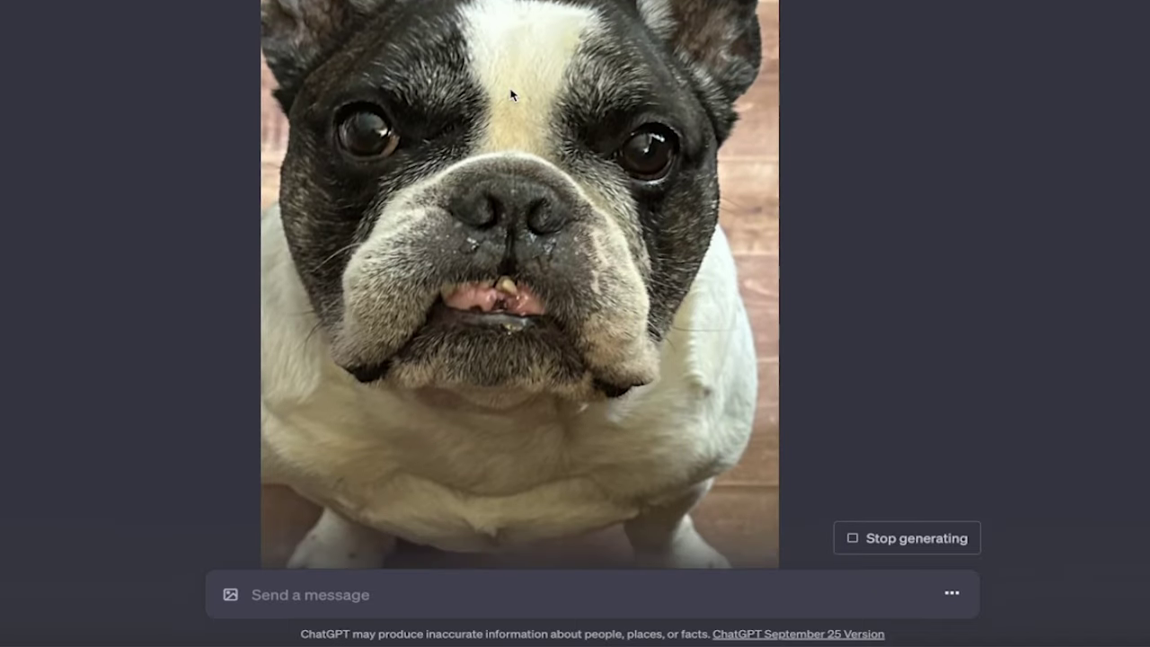
scroll(509, 94, down, 2)
scroll(509, 95, down, 4)
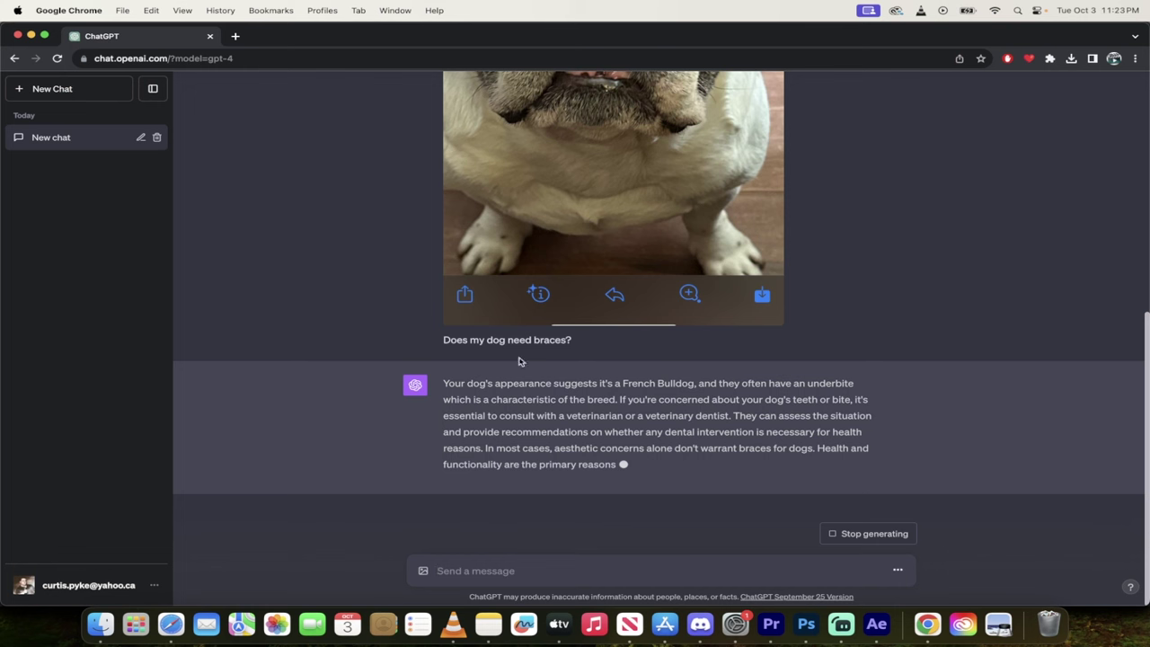
click(882, 534)
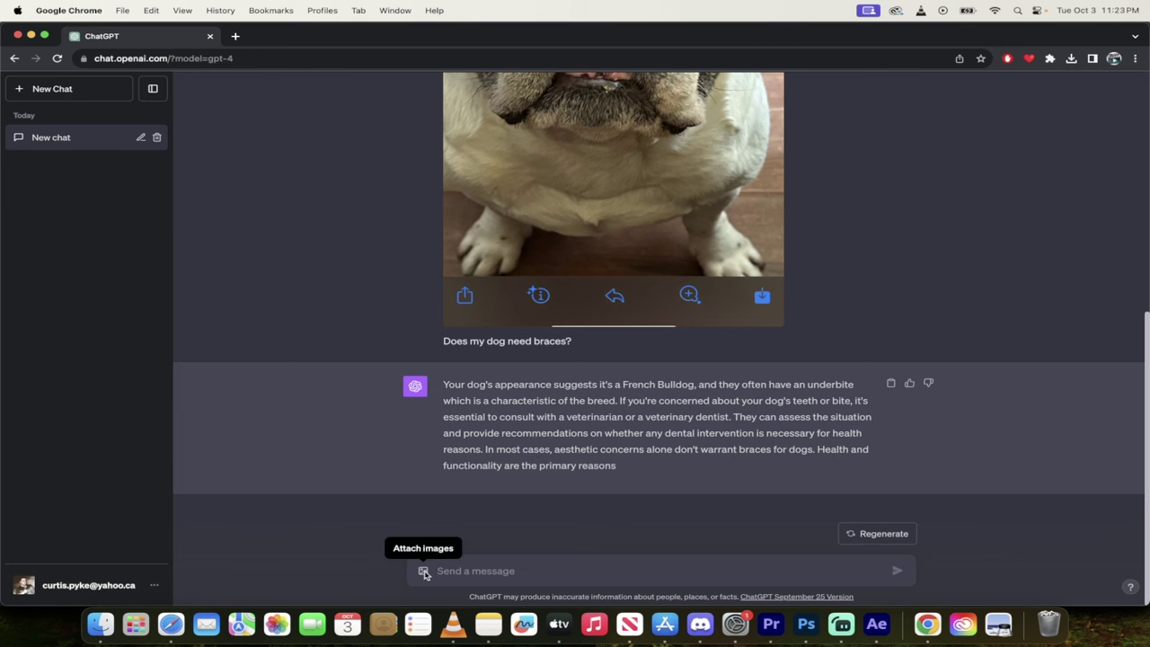
scroll(578, 336, up, 10)
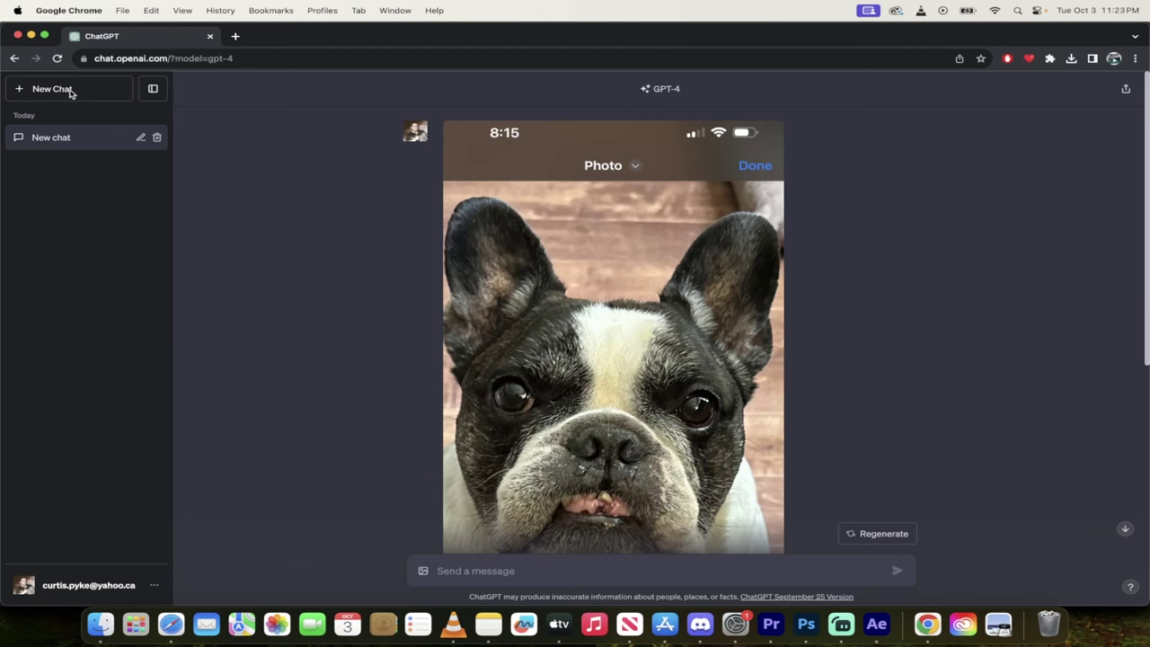
Start a new chat and attach the HTML code screenshot
click(70, 90)
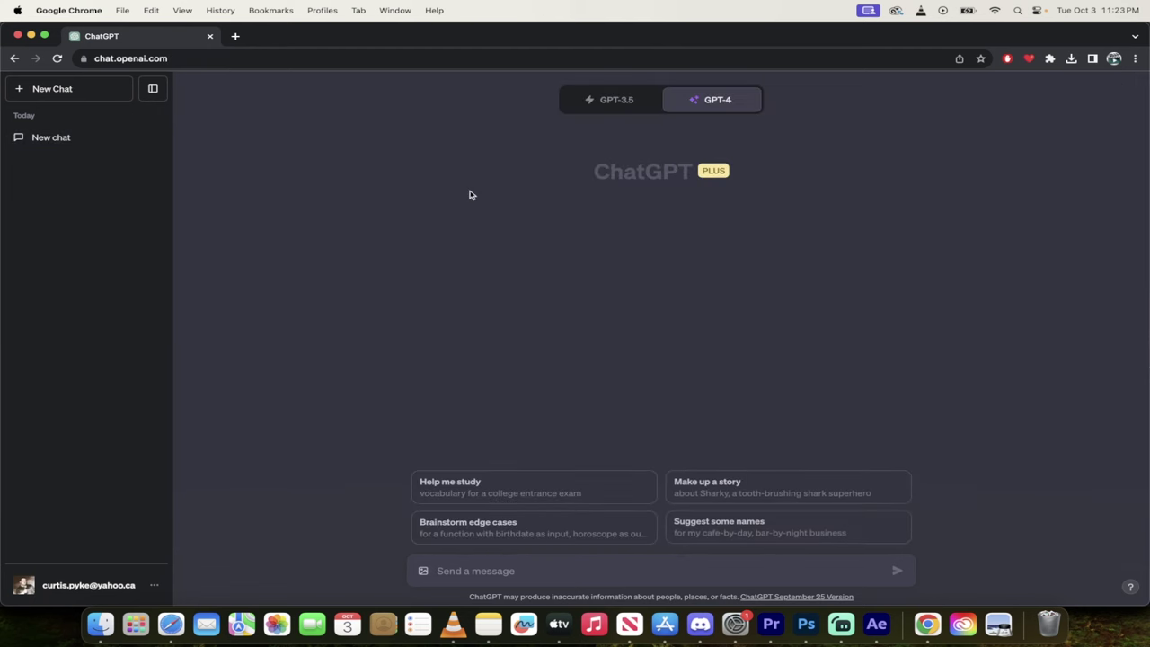
mouse_move(712, 97)
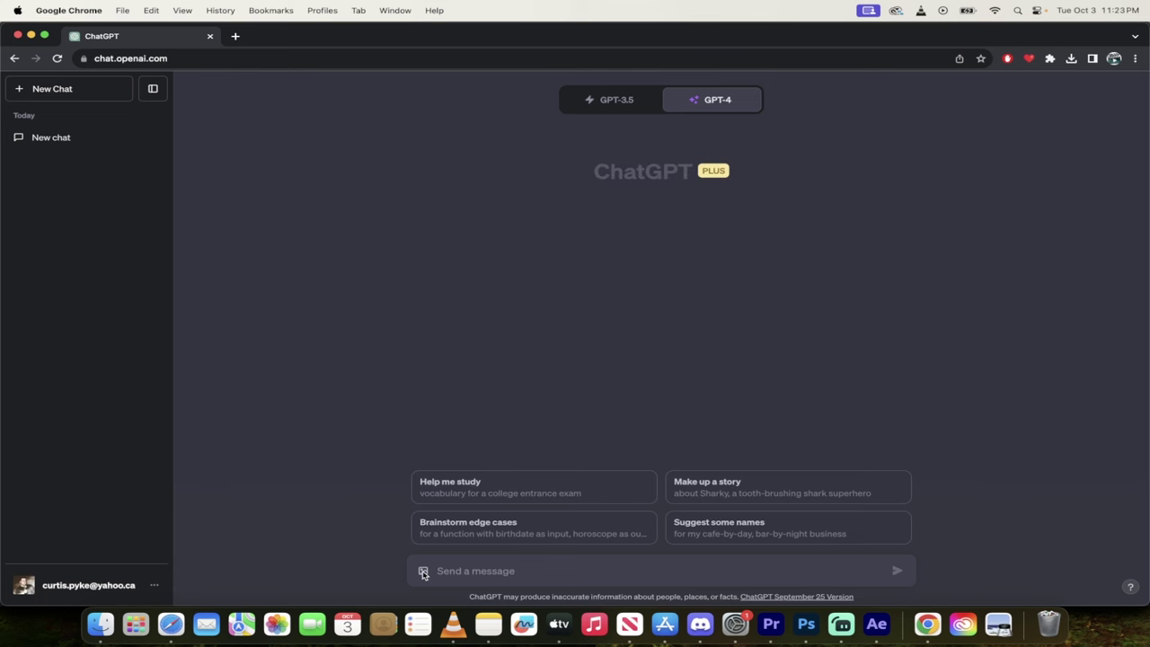
click(424, 571)
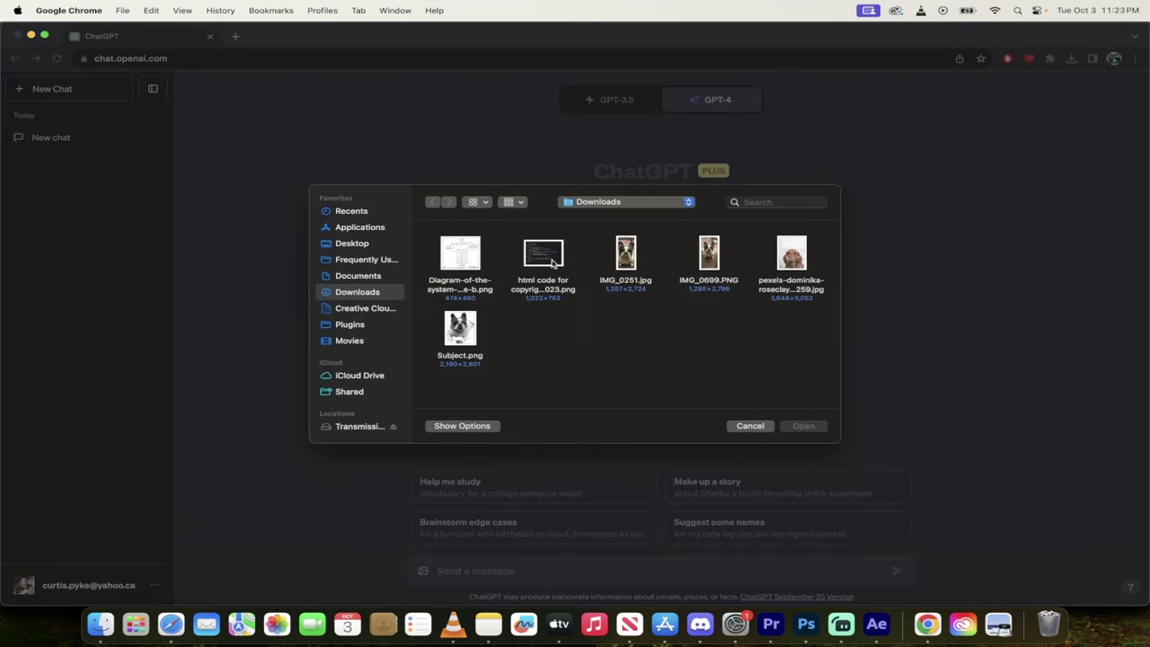
click(543, 259)
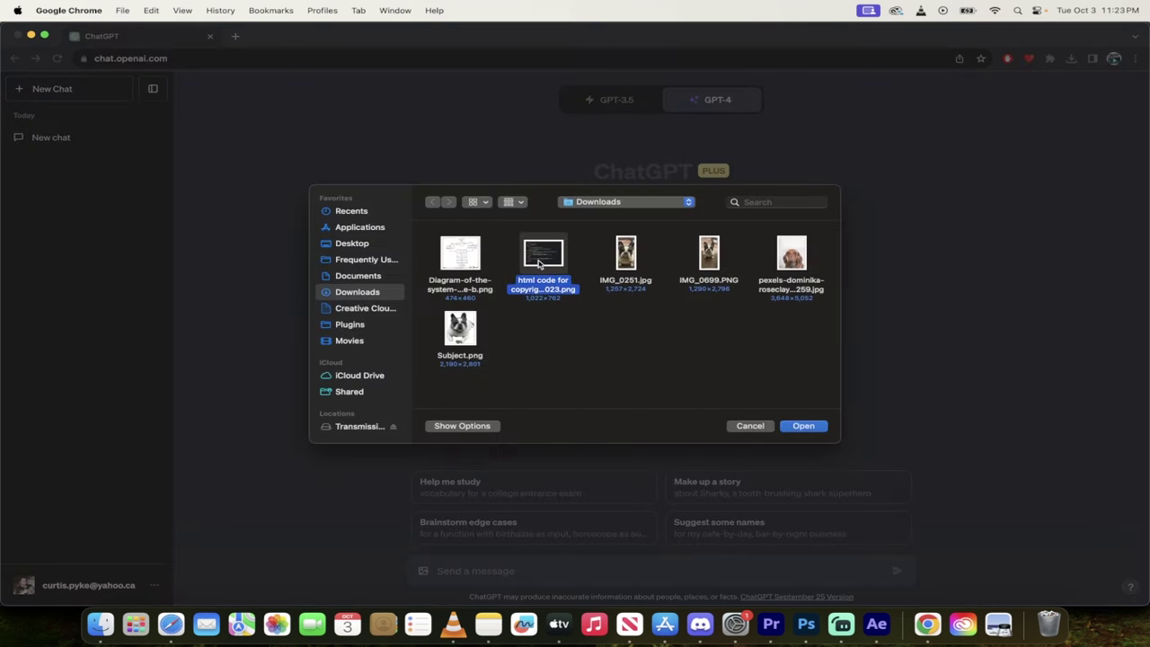
click(804, 426)
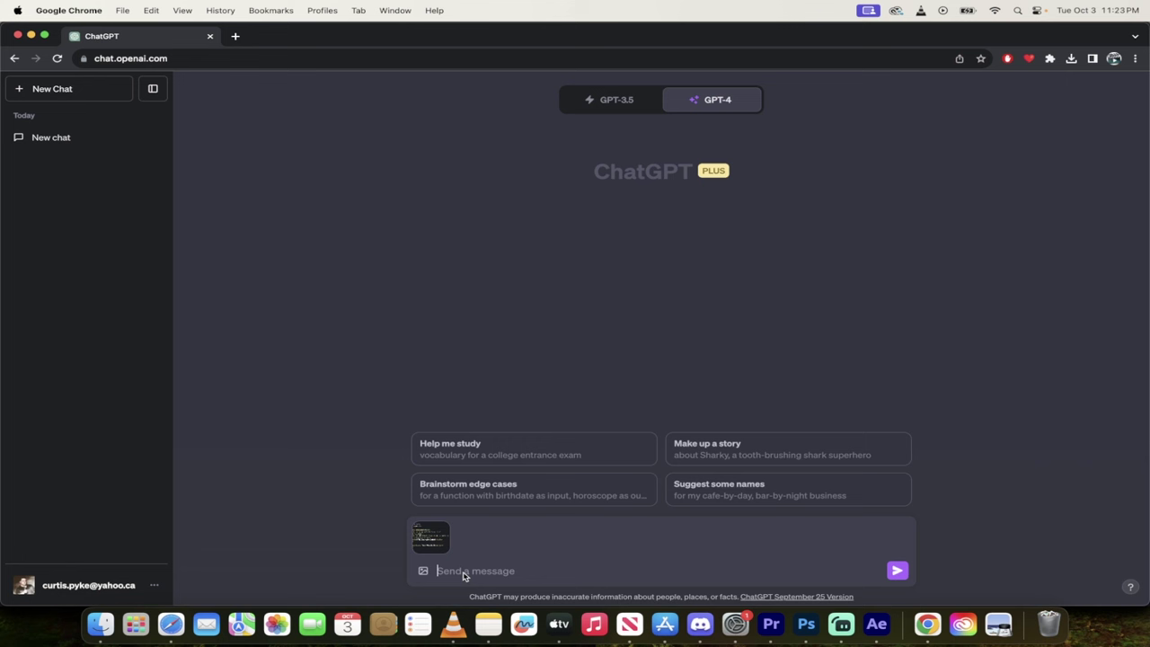
Send the screenshot with the question 'what is the code saying in this image'
text(wh)
key(BackSpace)
key(BackSpace)
text(what is the code saying in thsi im image)
key(Return)
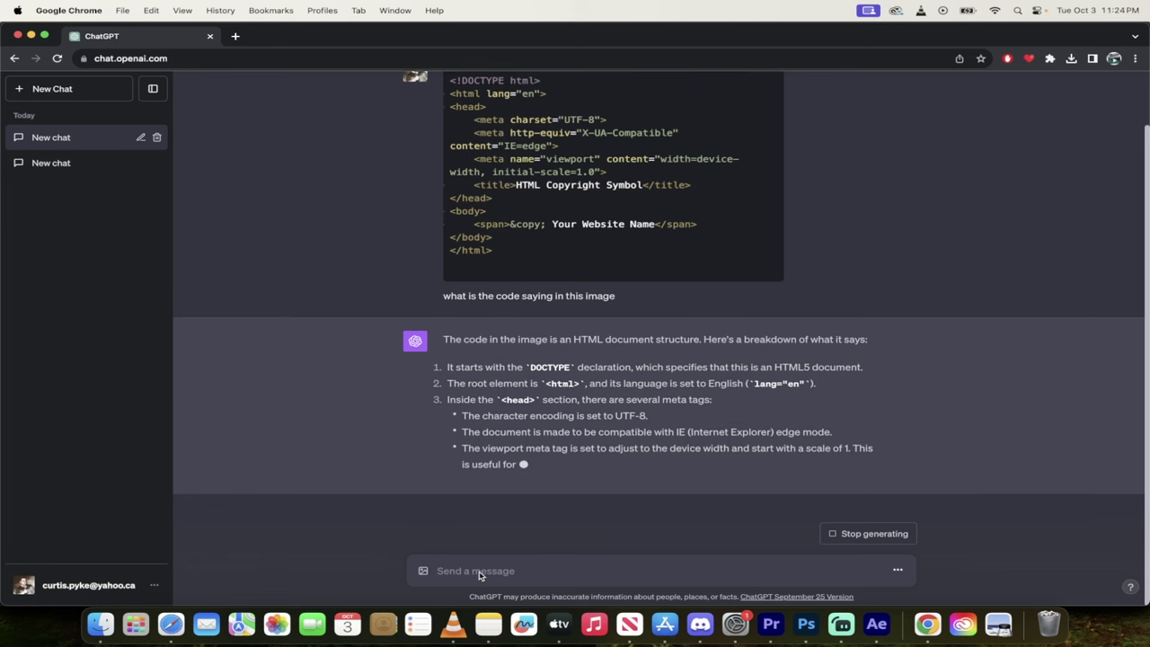
Stop the code explanation and send 'great. Write out this code for me.'
text(great.  Write ou)
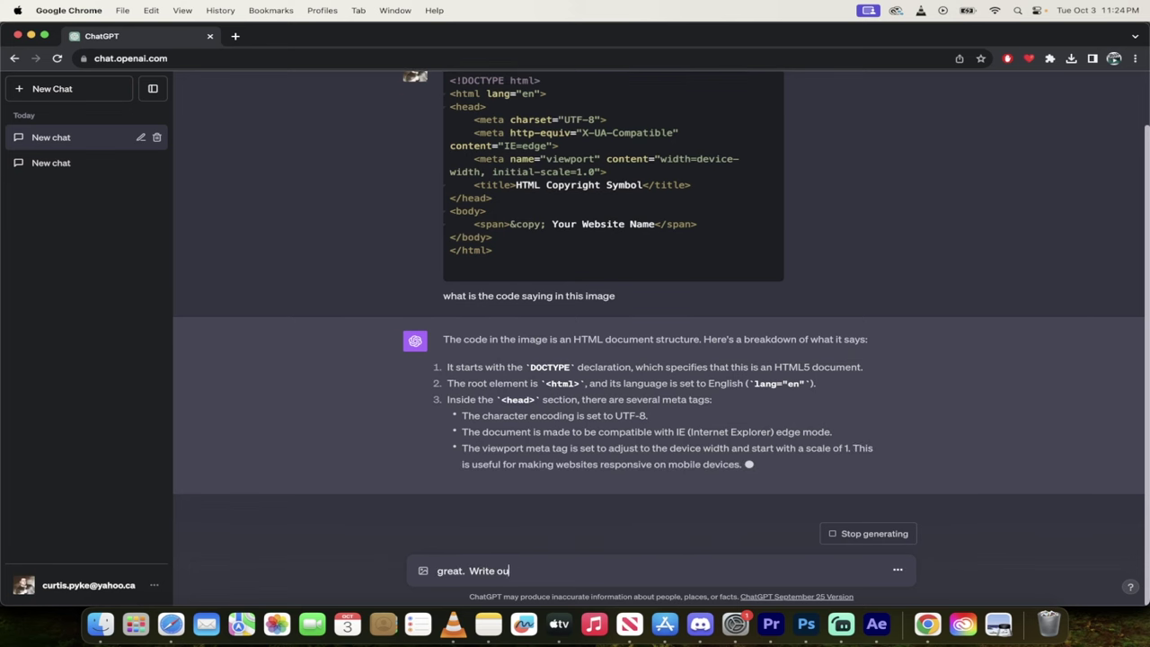
text(t this code for me.)
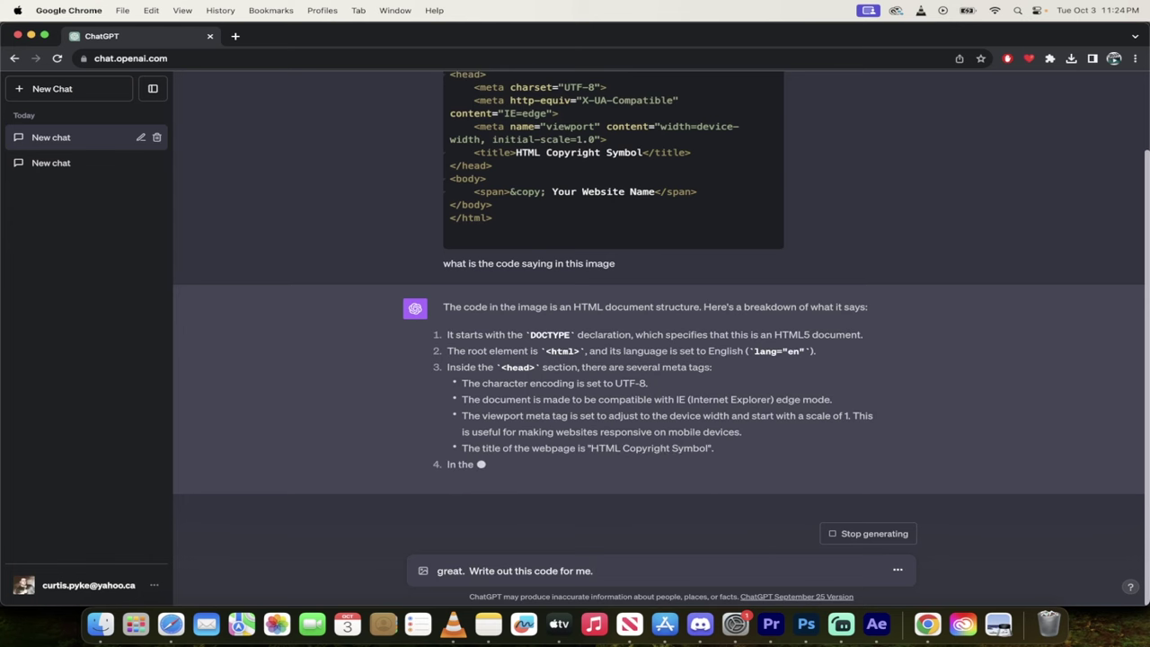
click(878, 533)
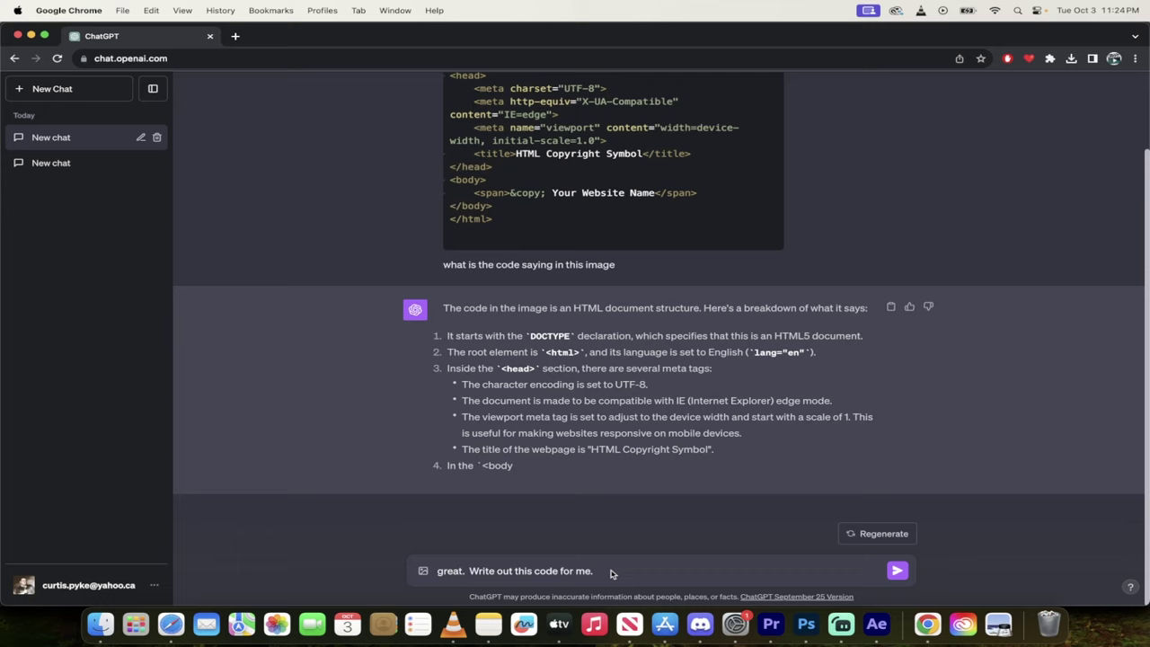
key(Return)
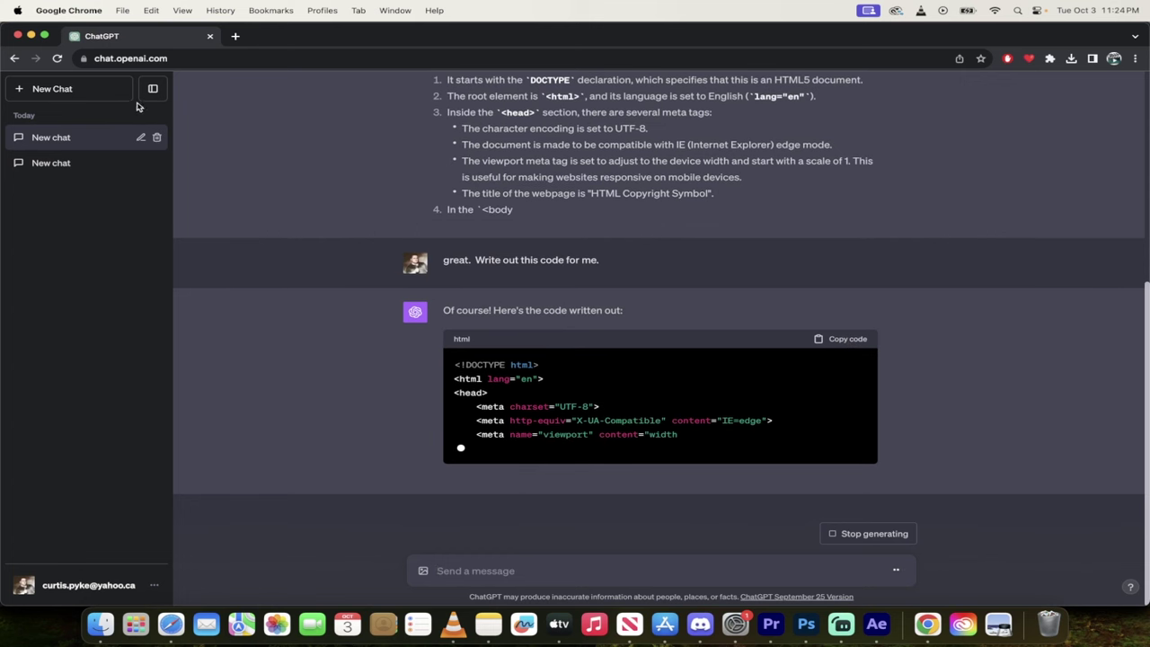
In a new chat, send the Diagram-of-the-system image asking 'what is this whiteboard about'
click(71, 91)
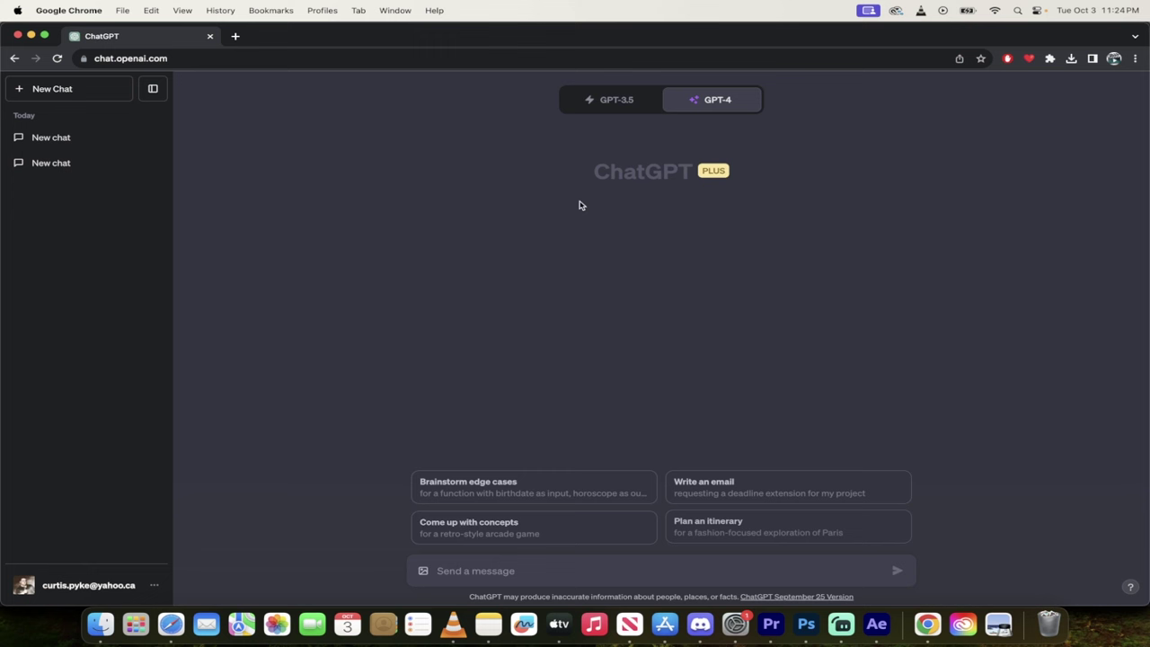
click(424, 572)
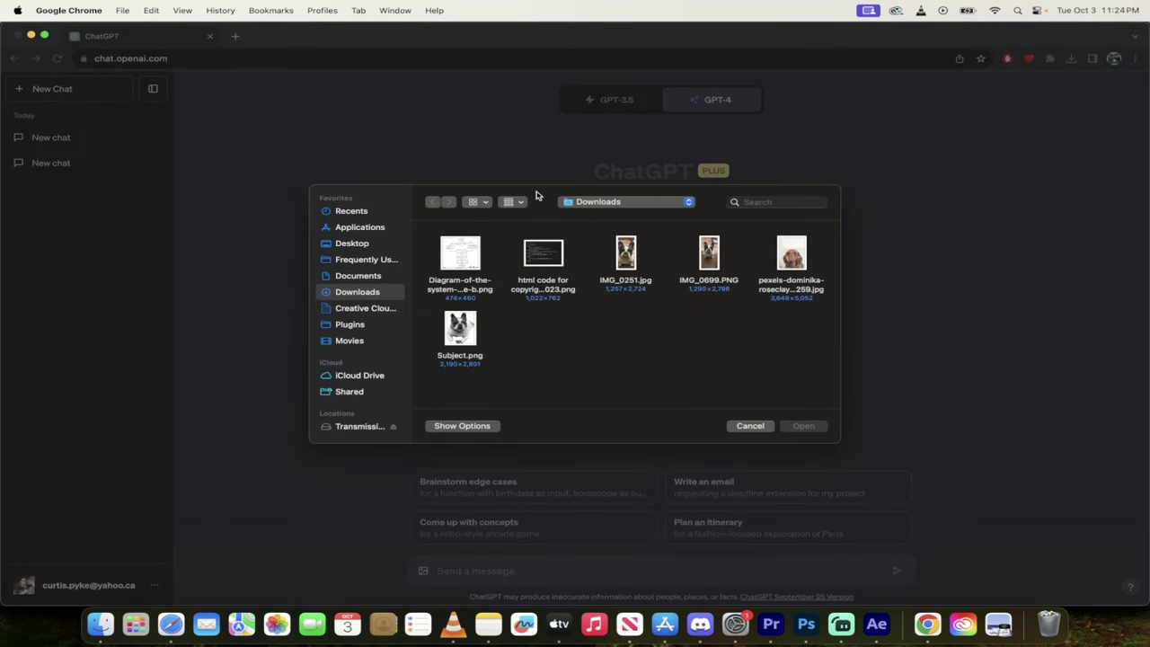
click(453, 255)
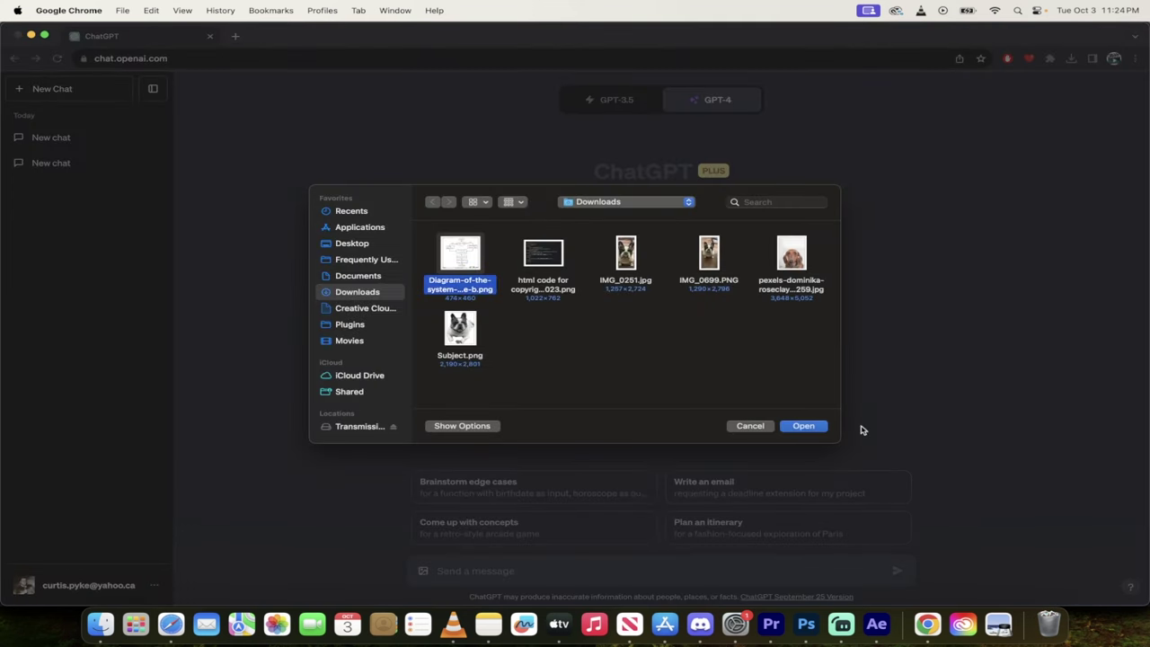
click(804, 426)
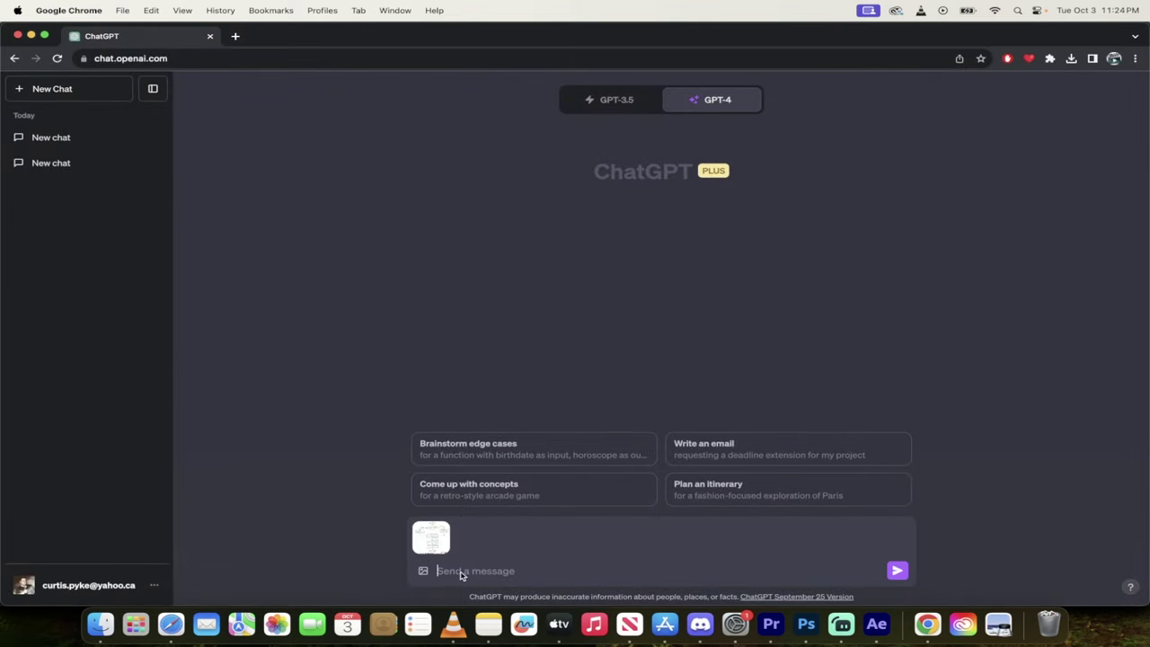
text(what is this whiteboard about)
key(Return)
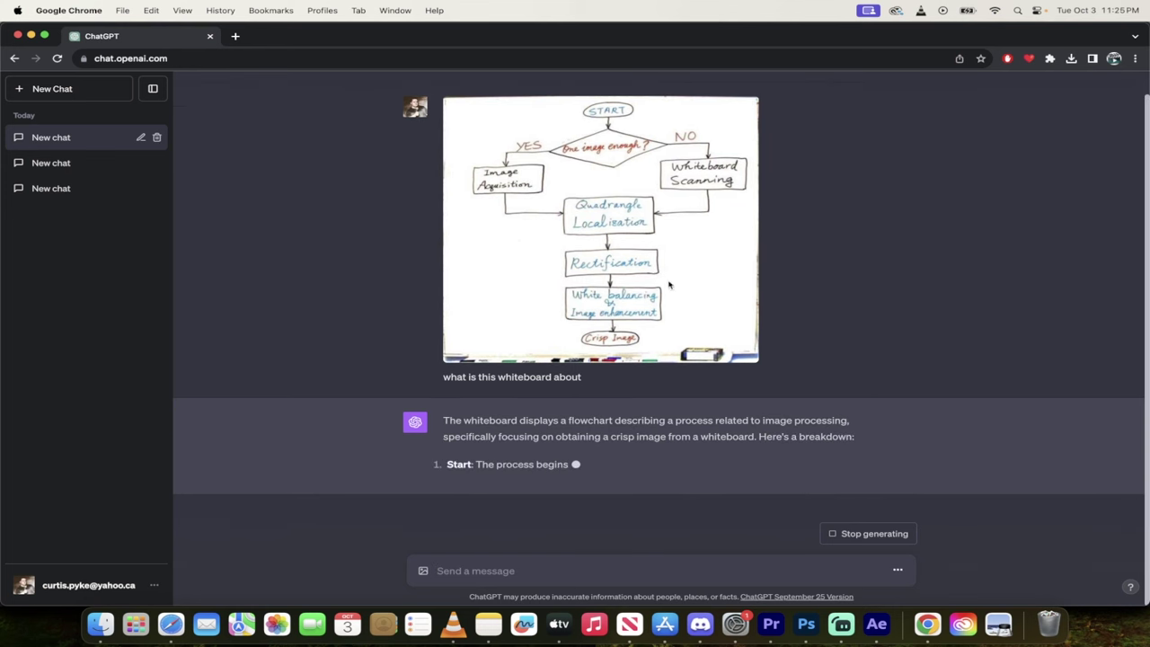
Halt the whiteboard explanation after its first step, 'Start: The process begins.'
click(831, 533)
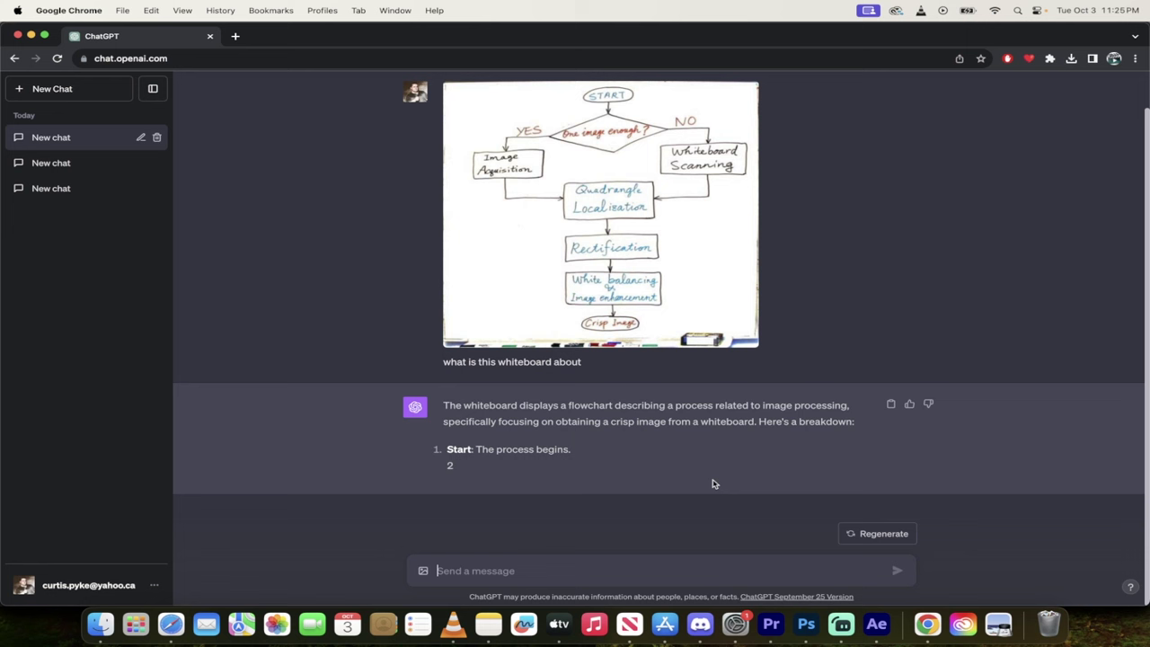